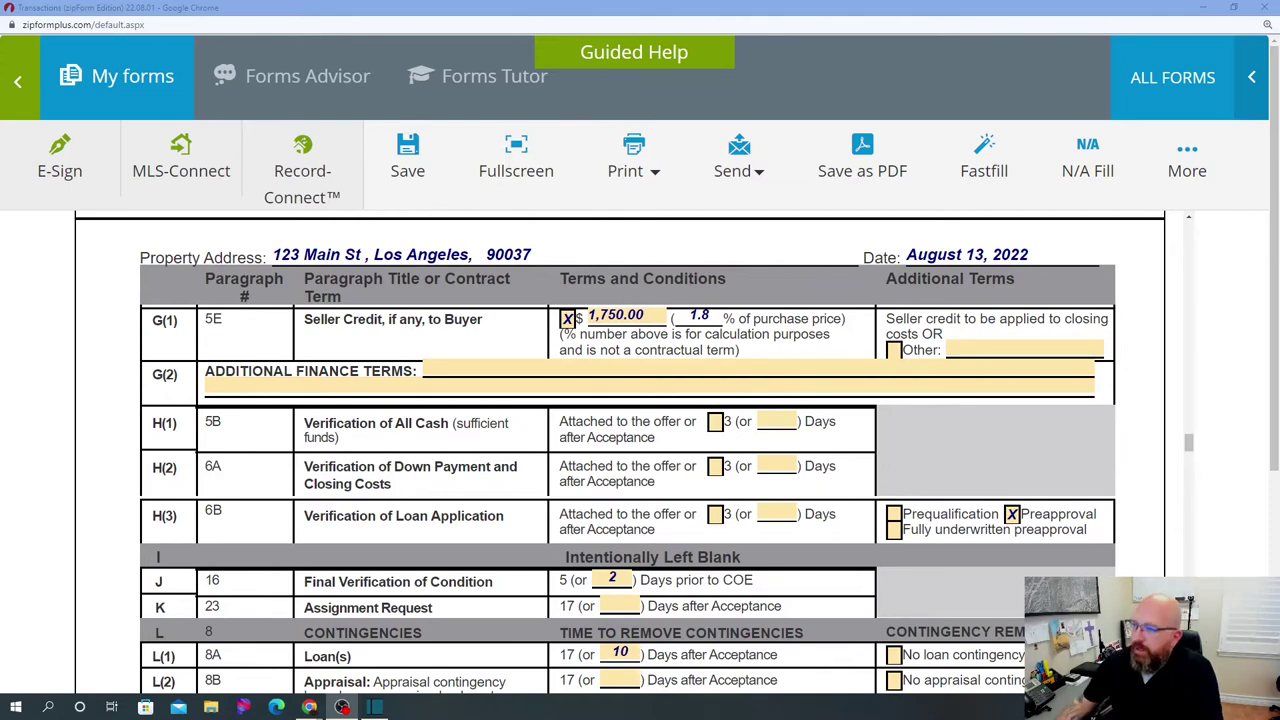
Step: Review the Wire Fraud Advisory's property address, which is missing its state
scroll(547, 521, up, 5)
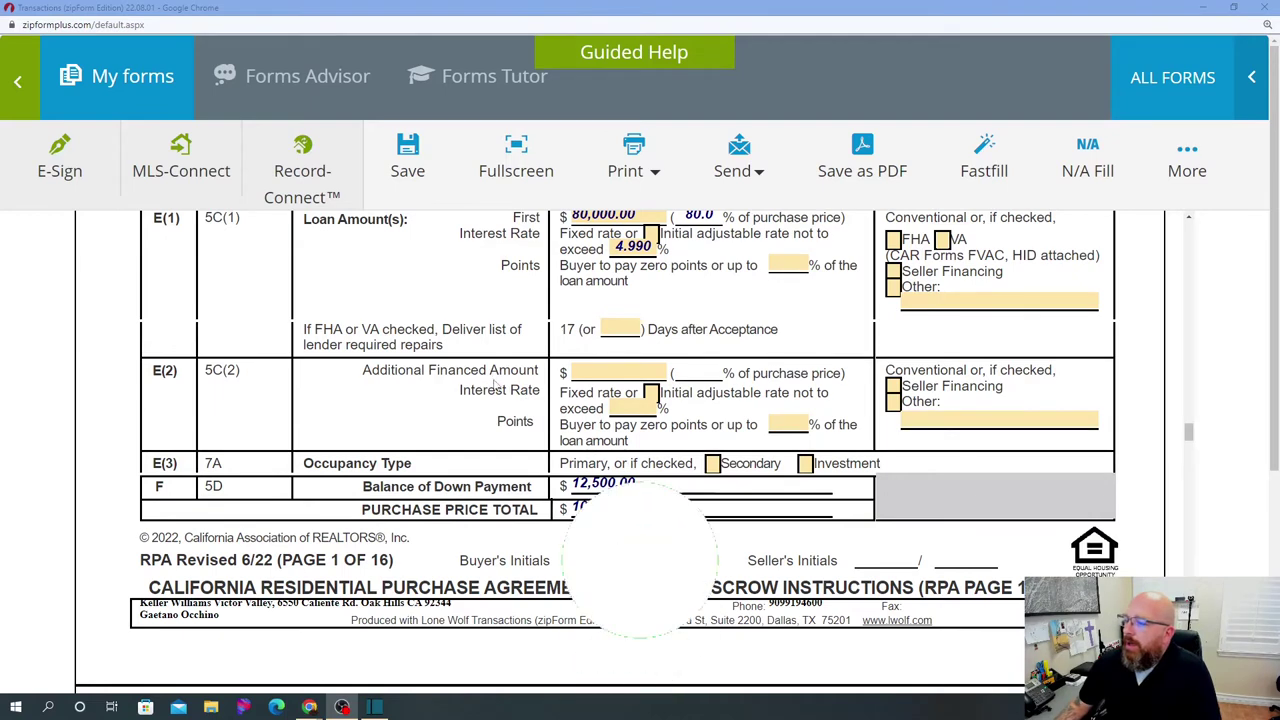
scroll(527, 392, down, 5)
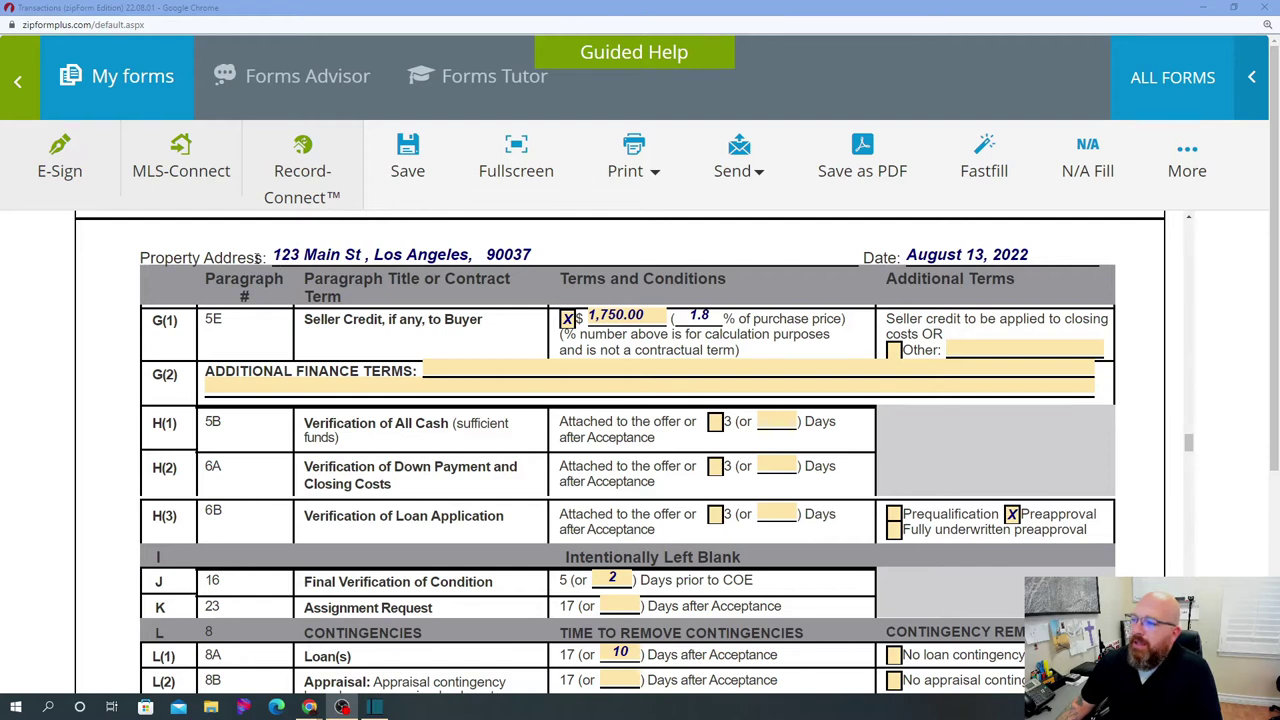
drag(275, 258, 543, 262)
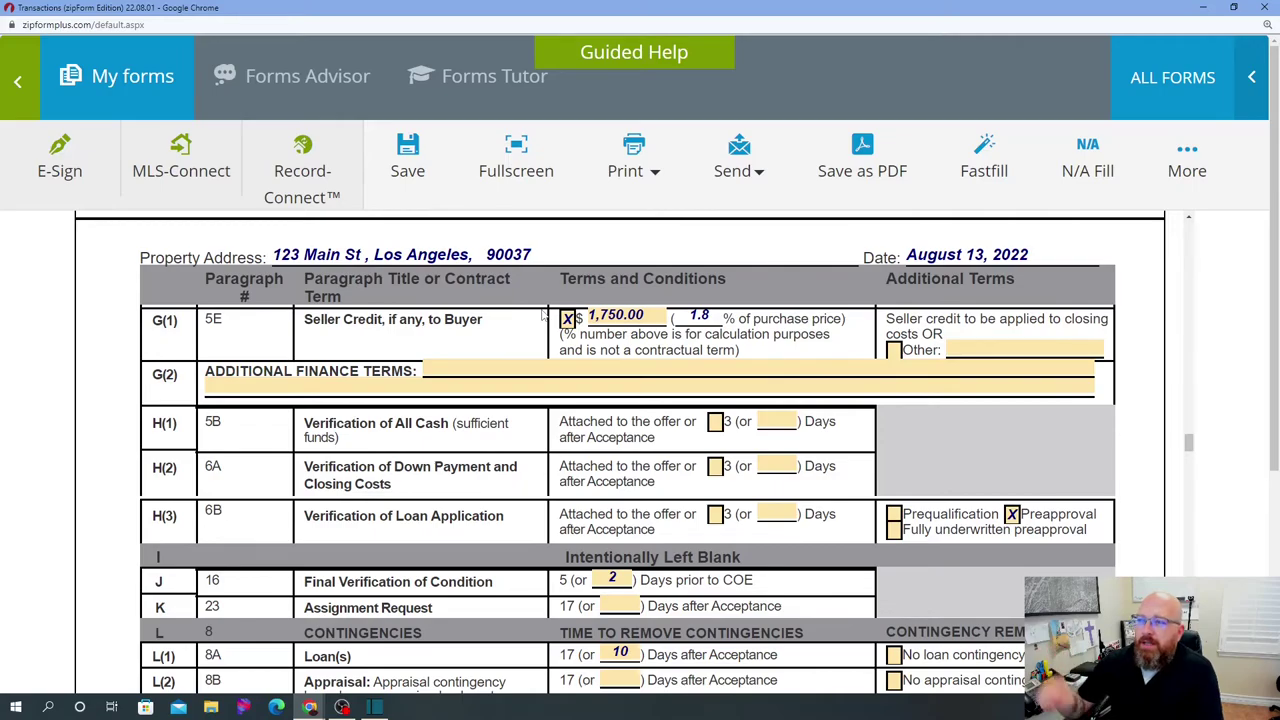
Step: Enter Ca as the property state so the address reads 123 Main St, Los Angeles, Ca 90037
scroll(655, 314, up, 20)
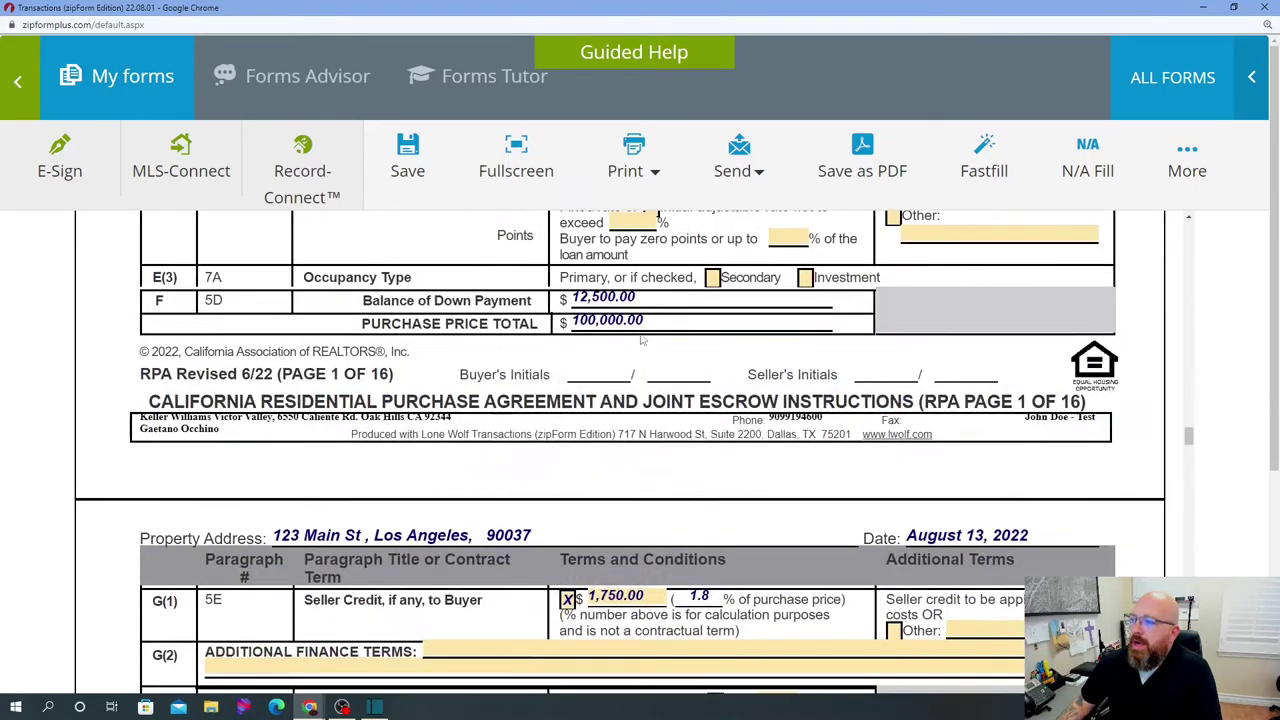
scroll(666, 305, up, 10)
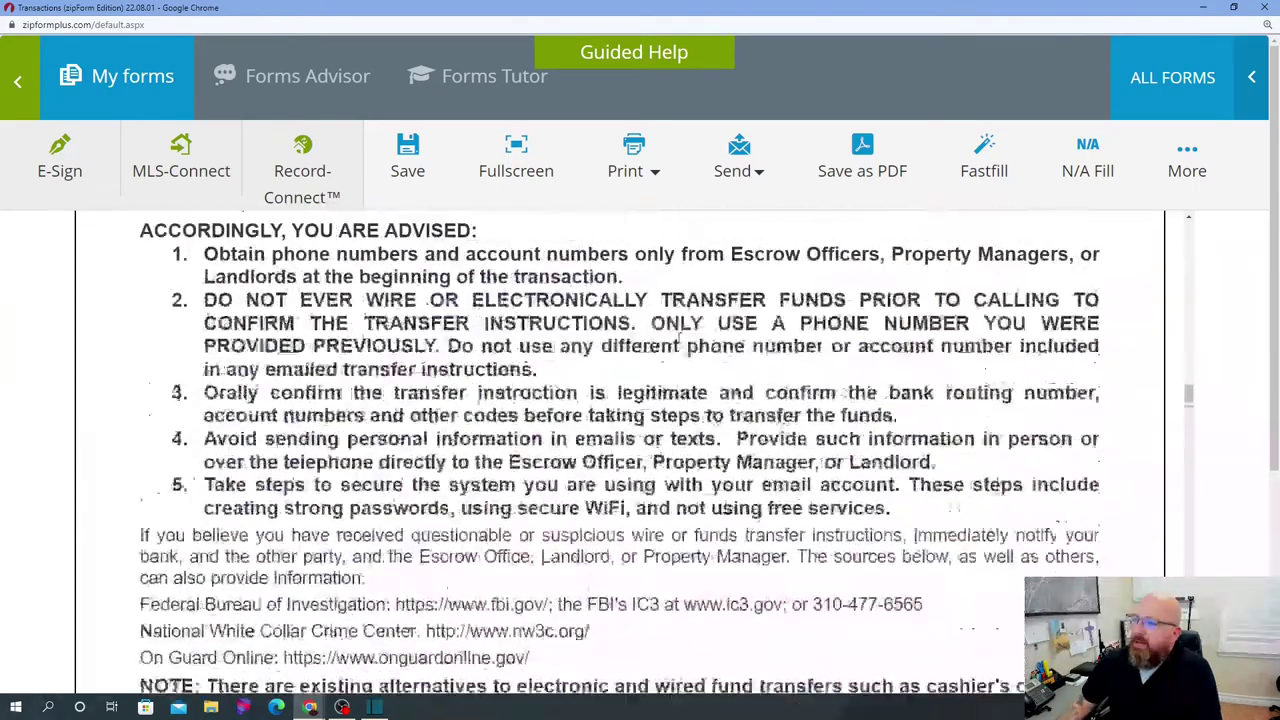
scroll(694, 337, down, 4)
scroll(694, 337, down, 2)
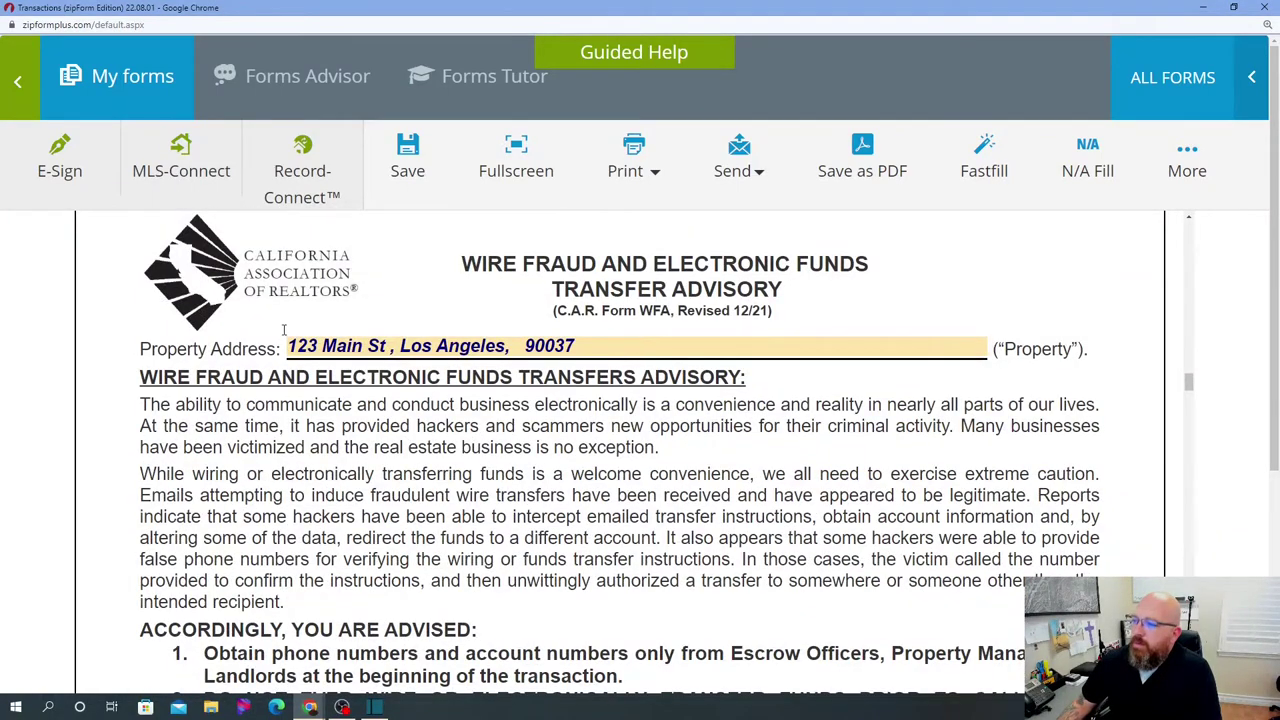
click(323, 350)
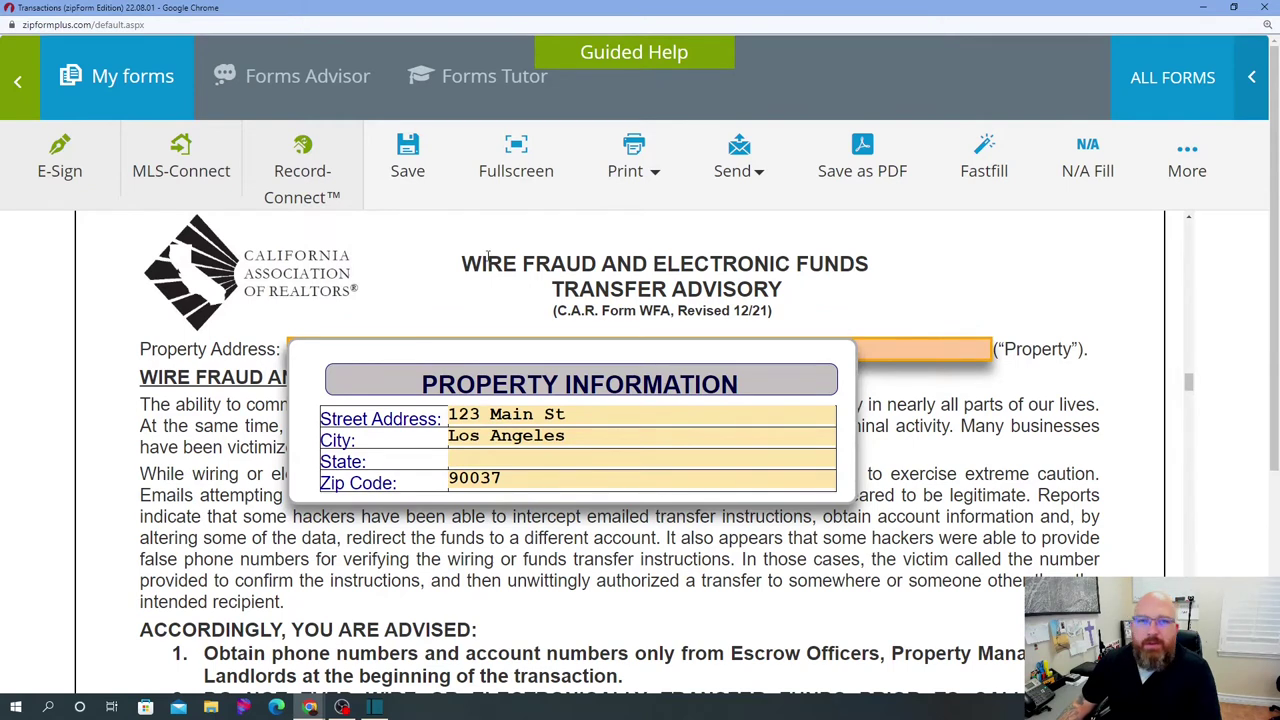
click(478, 461)
text(Ca)
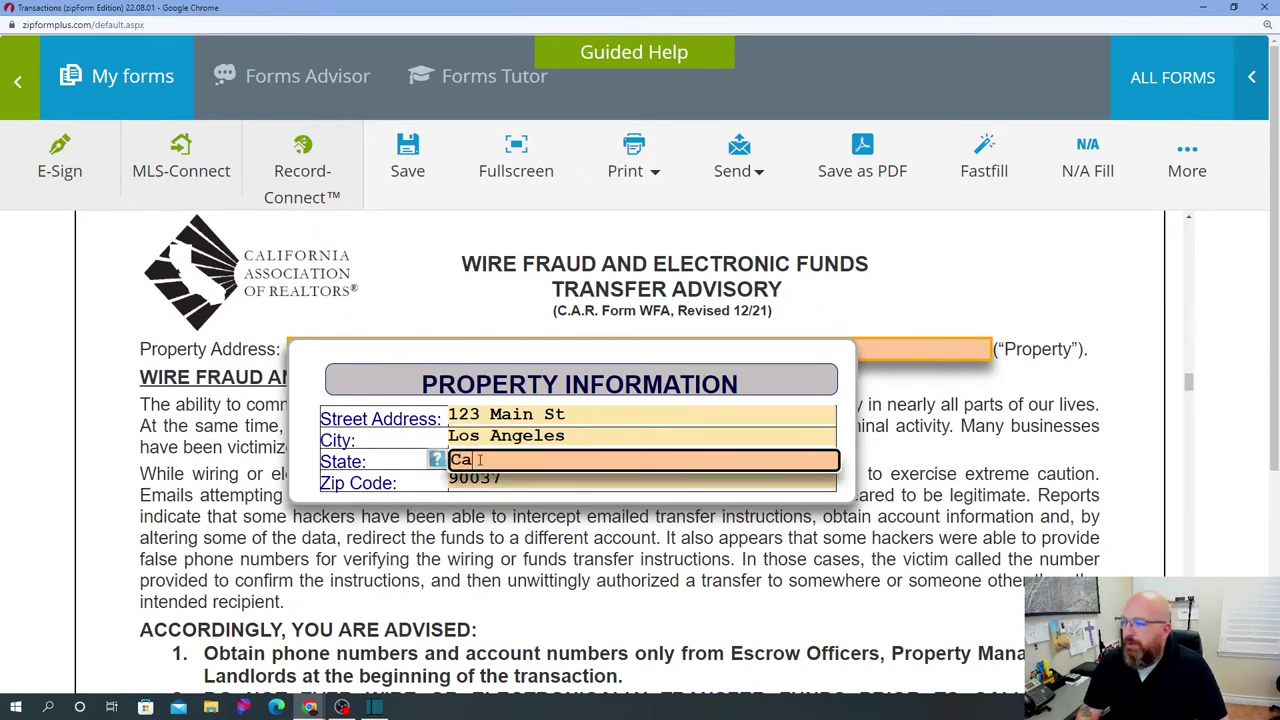
key(Tab)
key(Tab)
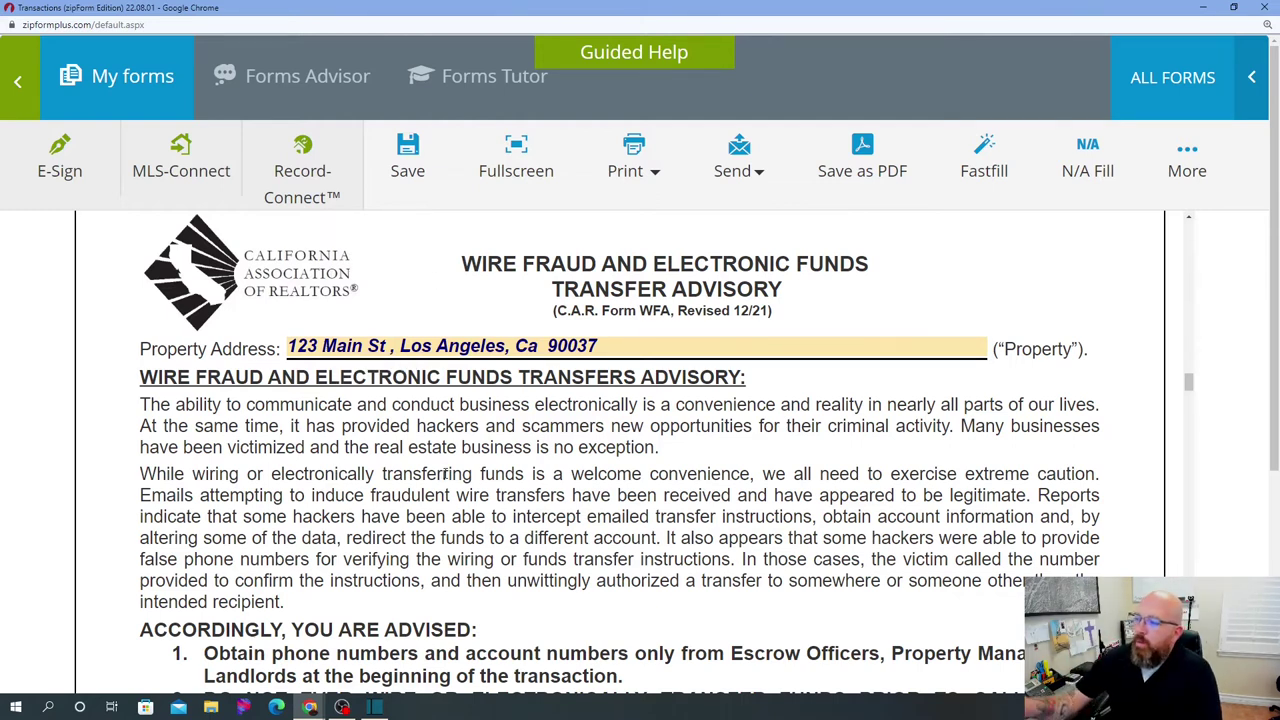
Step: Scroll past the Wire Fraud Advisory and RPA page 1 to the page 2 terms table
scroll(445, 474, down, 20)
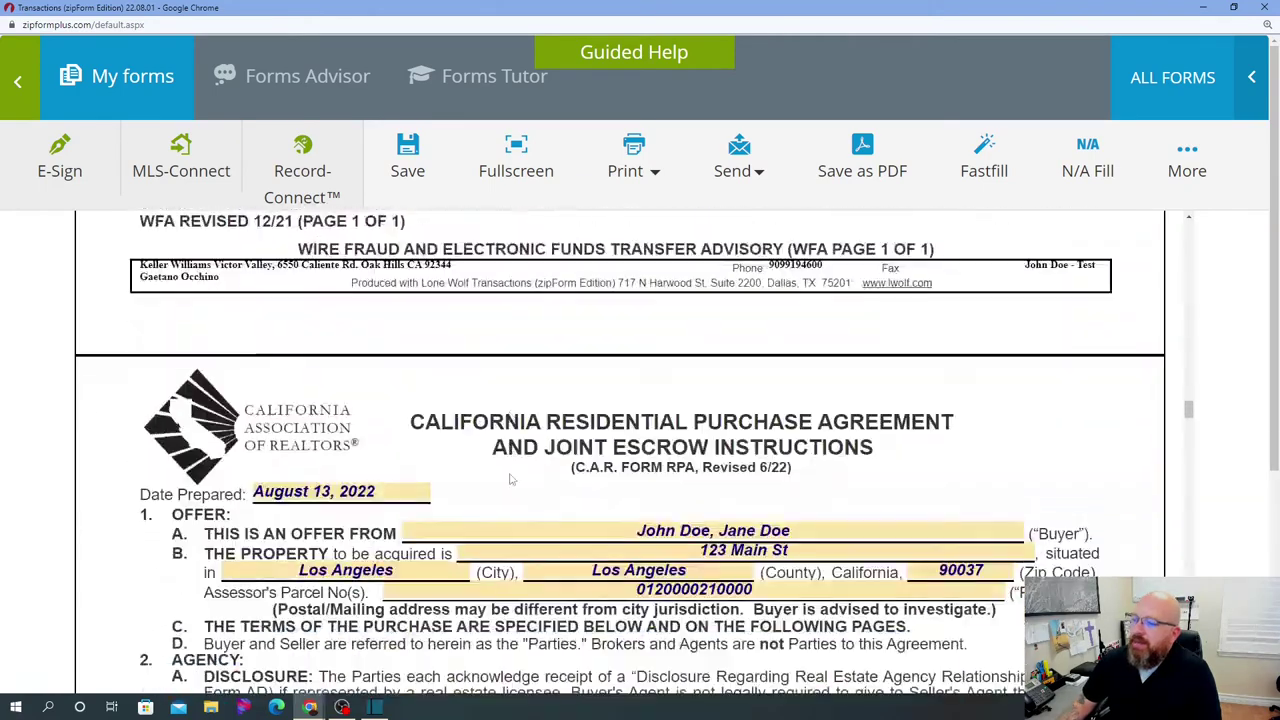
scroll(455, 400, up, 2)
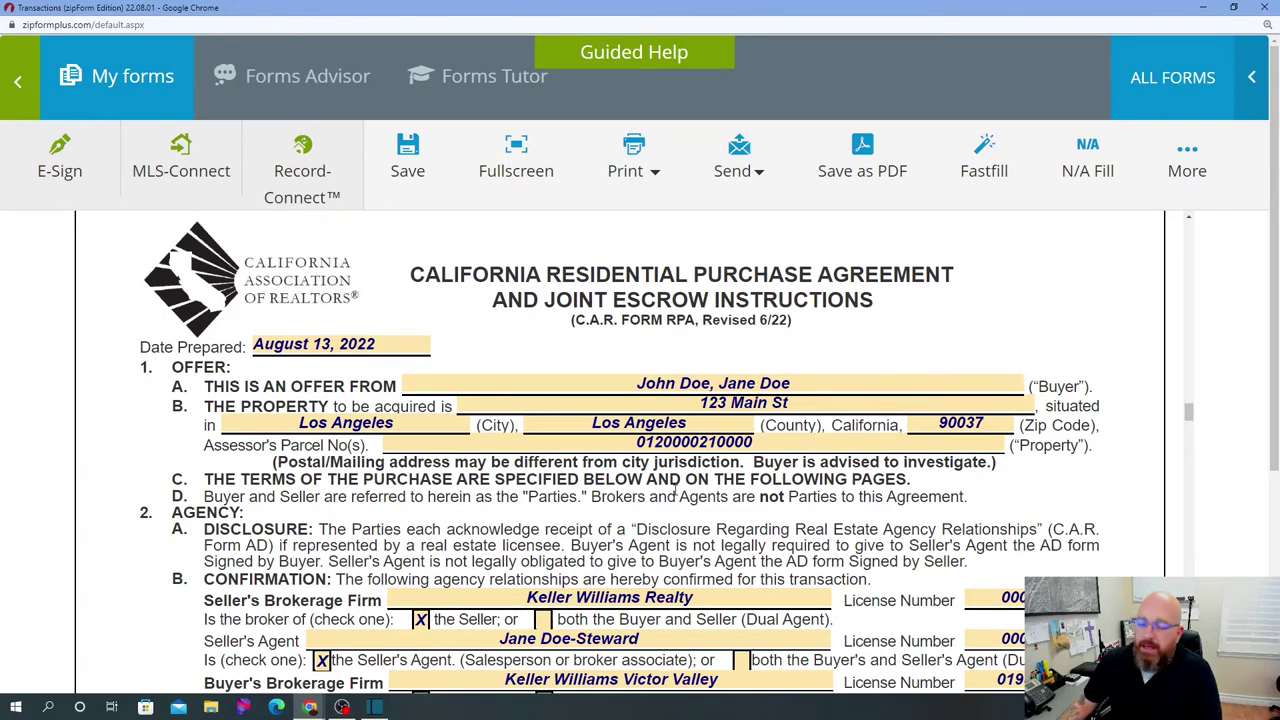
scroll(675, 490, down, 15)
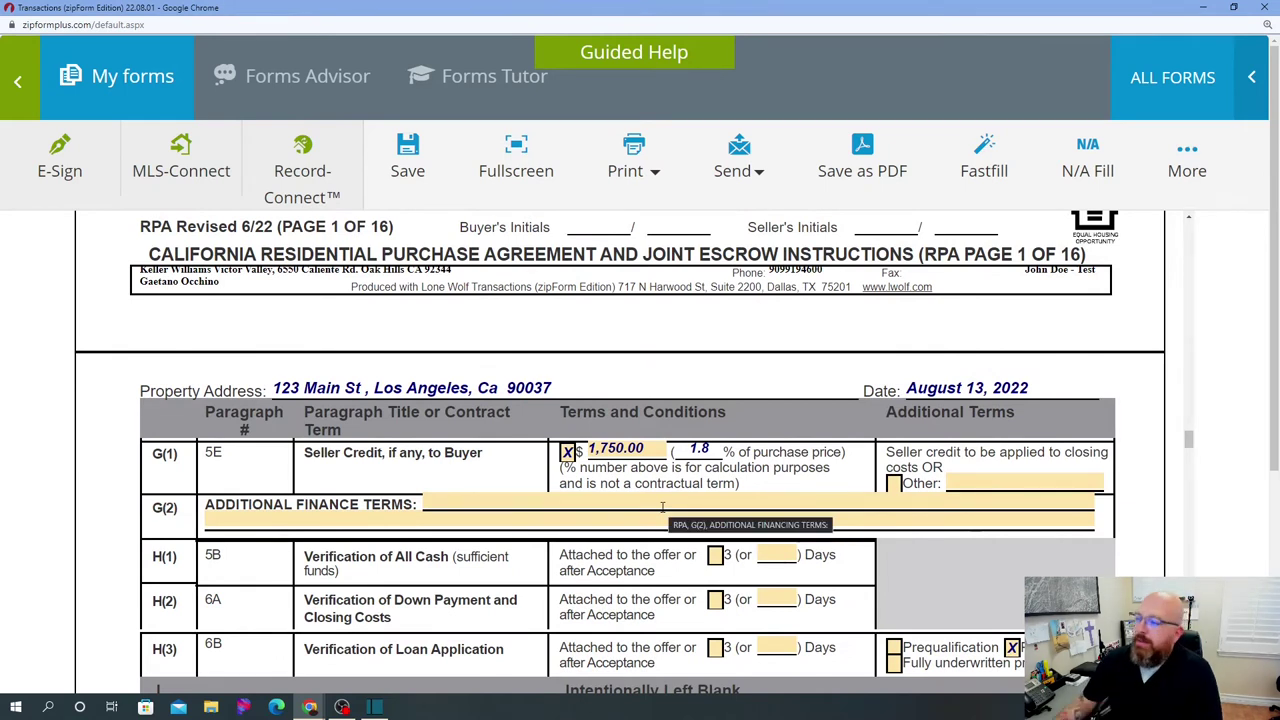
scroll(538, 472, down, 1)
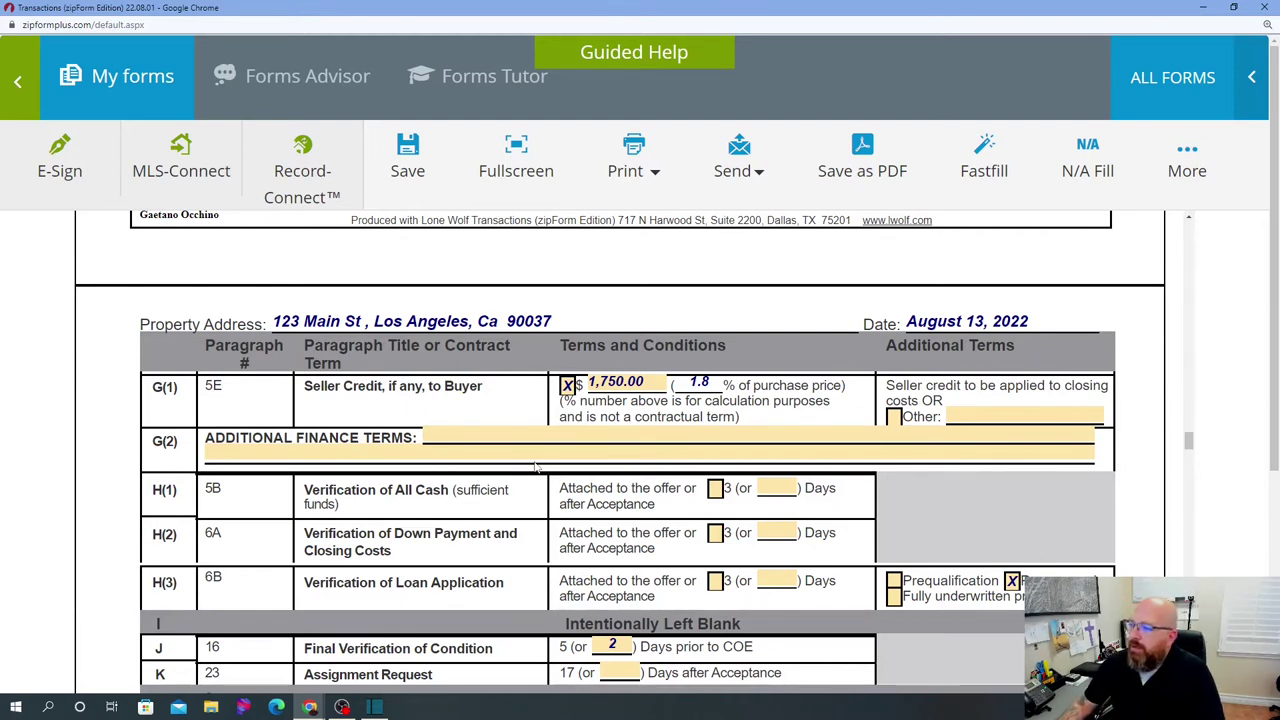
Step: Uncheck the G(1) Seller Credit, clearing its 1,750.00 amount and 1.8 percent
click(567, 386)
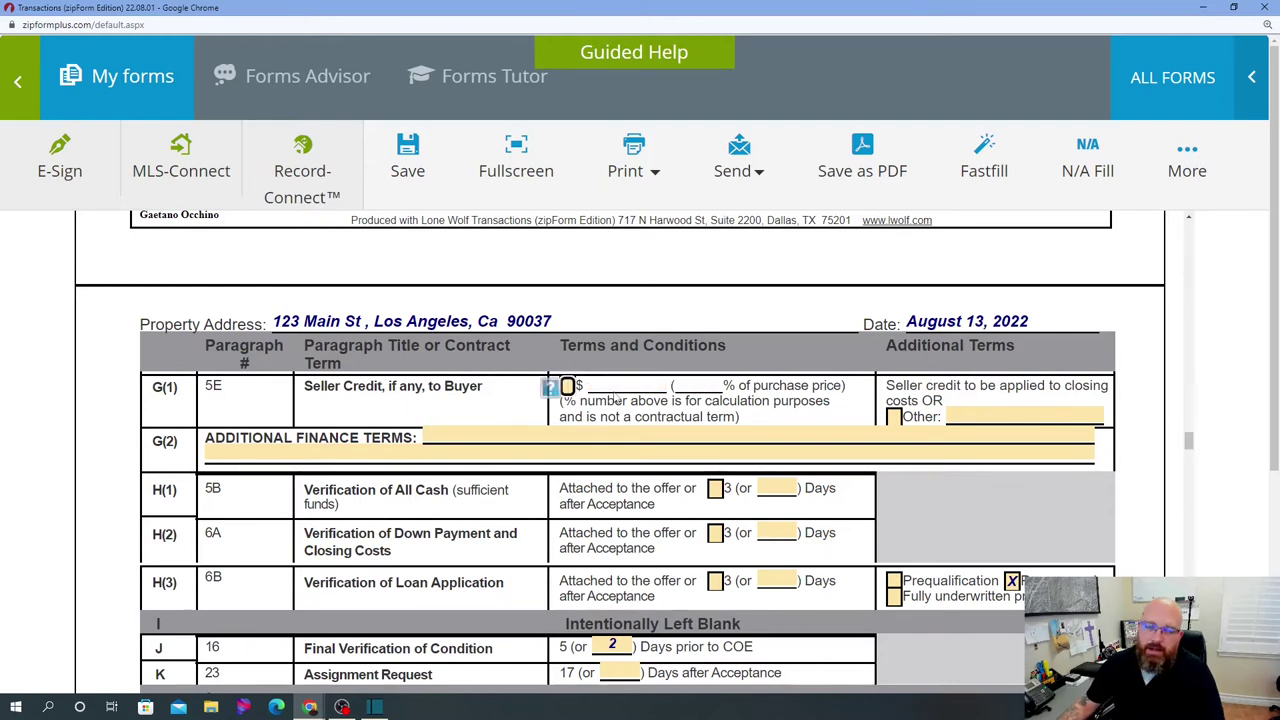
scroll(516, 390, down, 1)
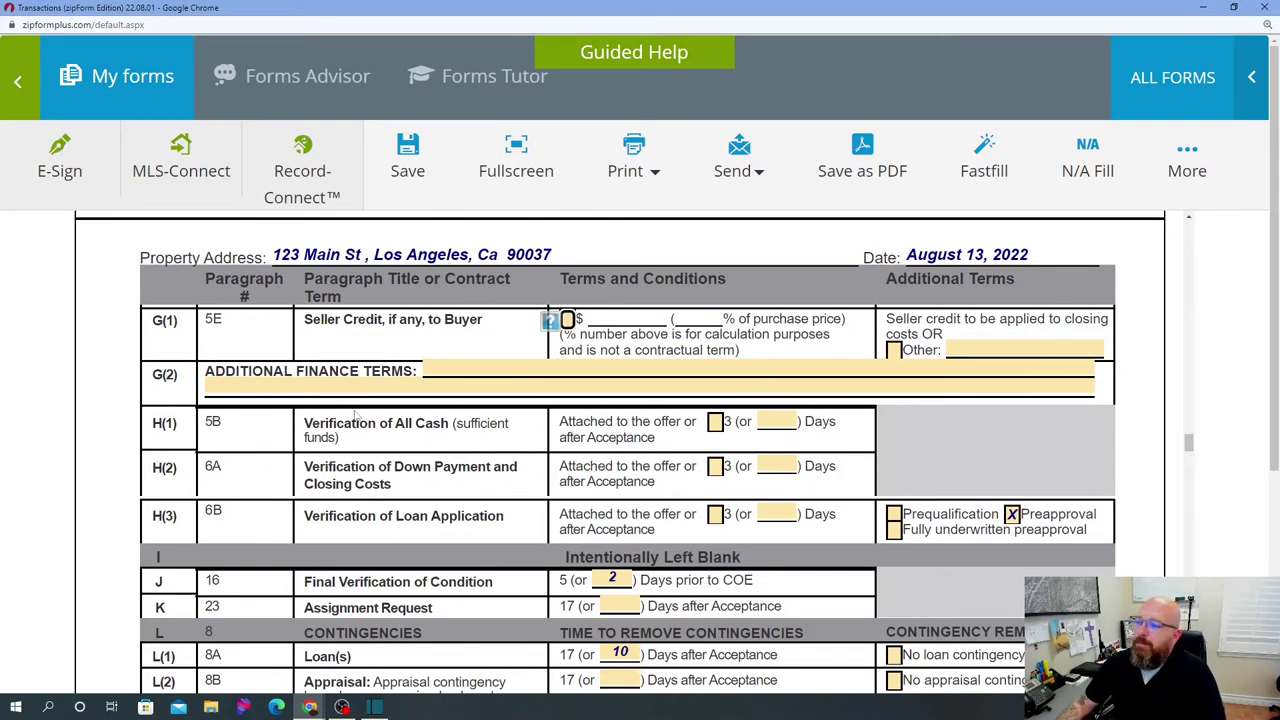
scroll(484, 518, down, 1)
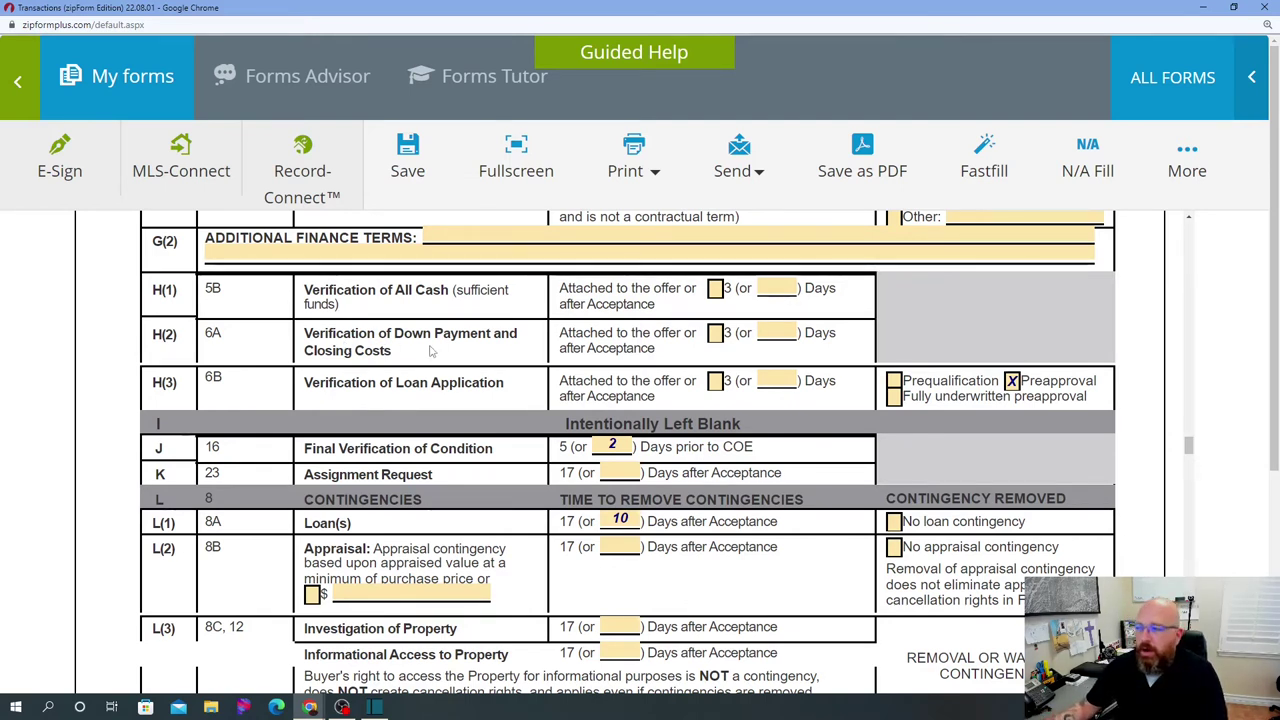
Step: Scroll to the page 2 contingency rows L(1)–L(8) to review their day counts
scroll(447, 354, down, 3)
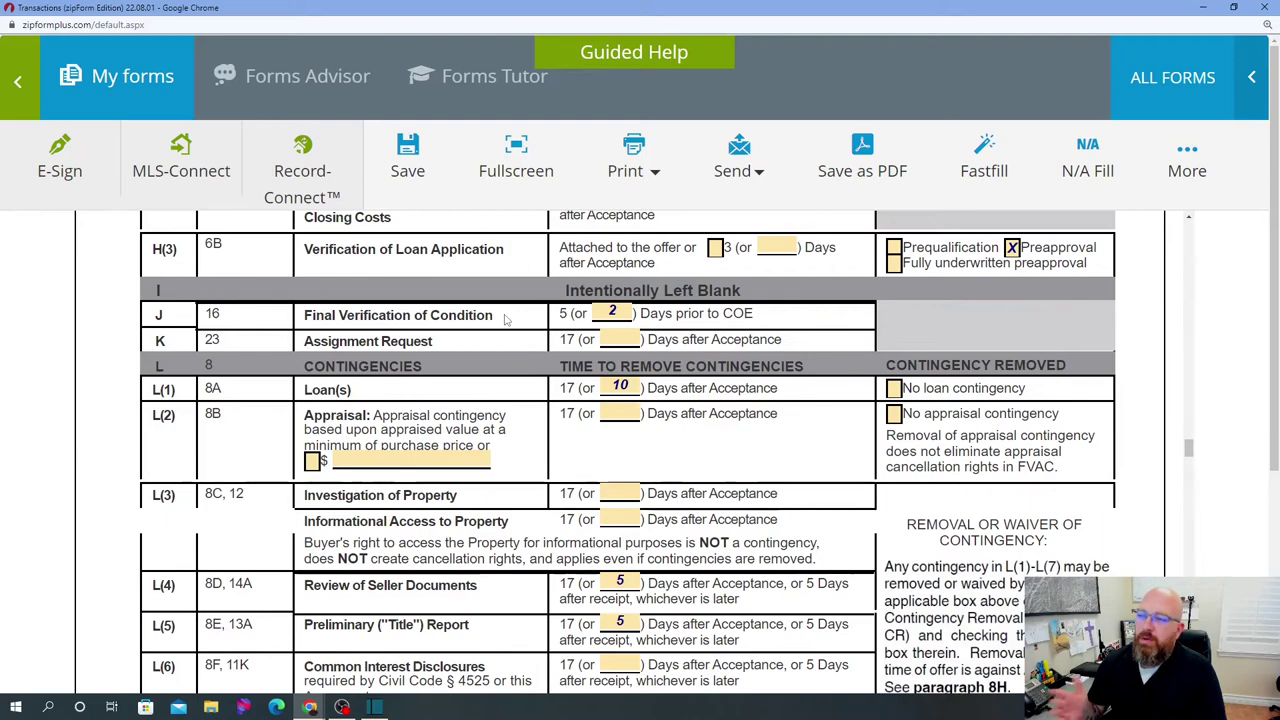
scroll(510, 360, up, 5)
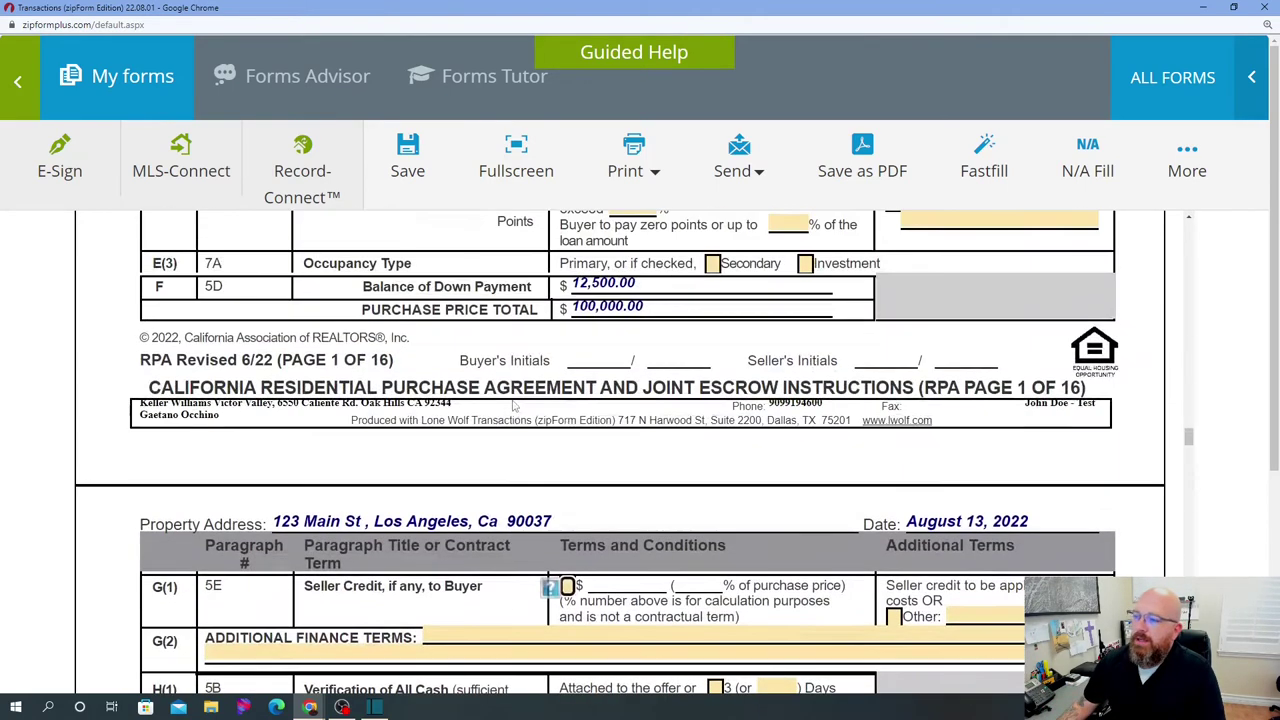
scroll(500, 505, down, 2)
scroll(444, 458, down, 2)
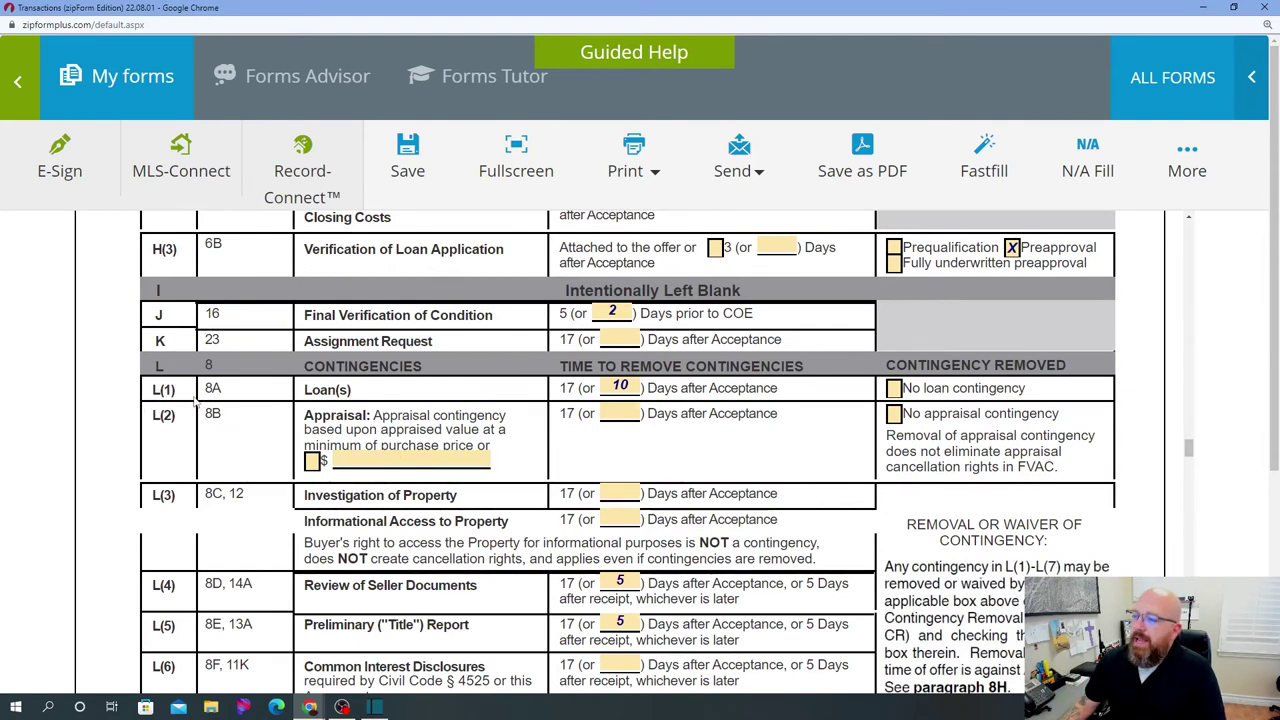
scroll(582, 400, down, 1)
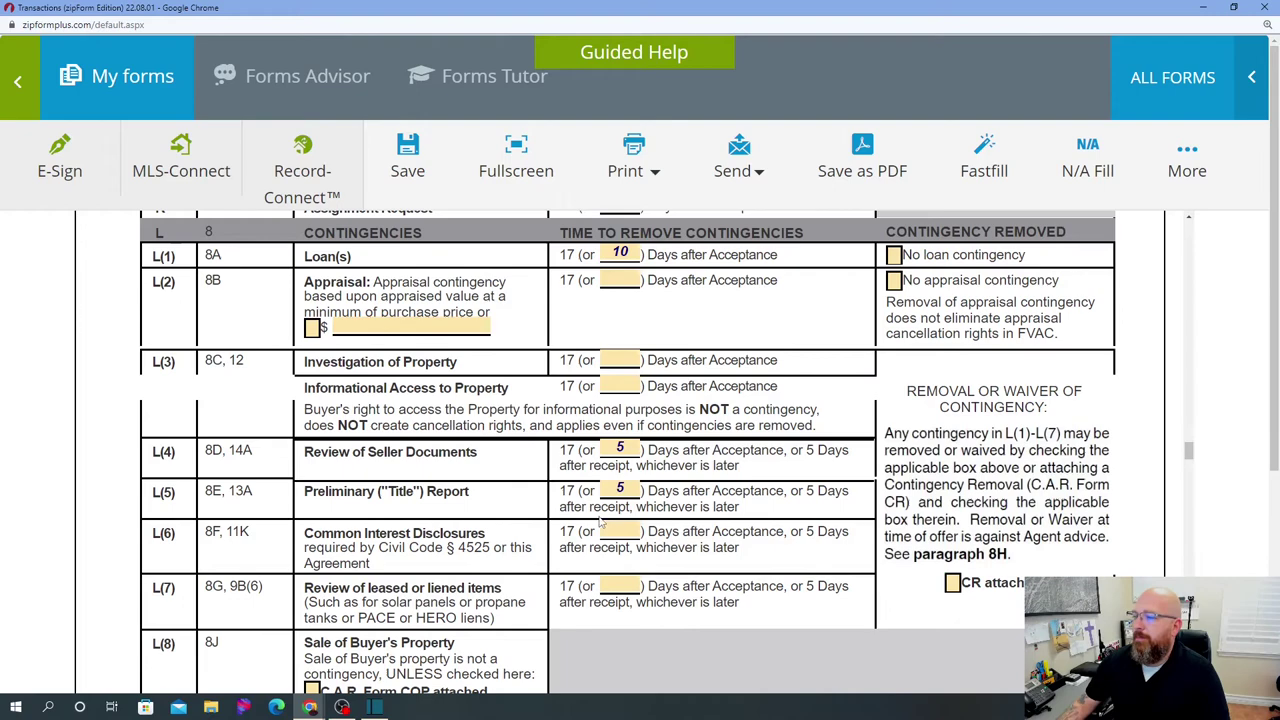
Step: Scroll down to the M Possession and N Documents/Fees/Compliance rows
scroll(602, 522, down, 3)
scroll(579, 358, up, 1)
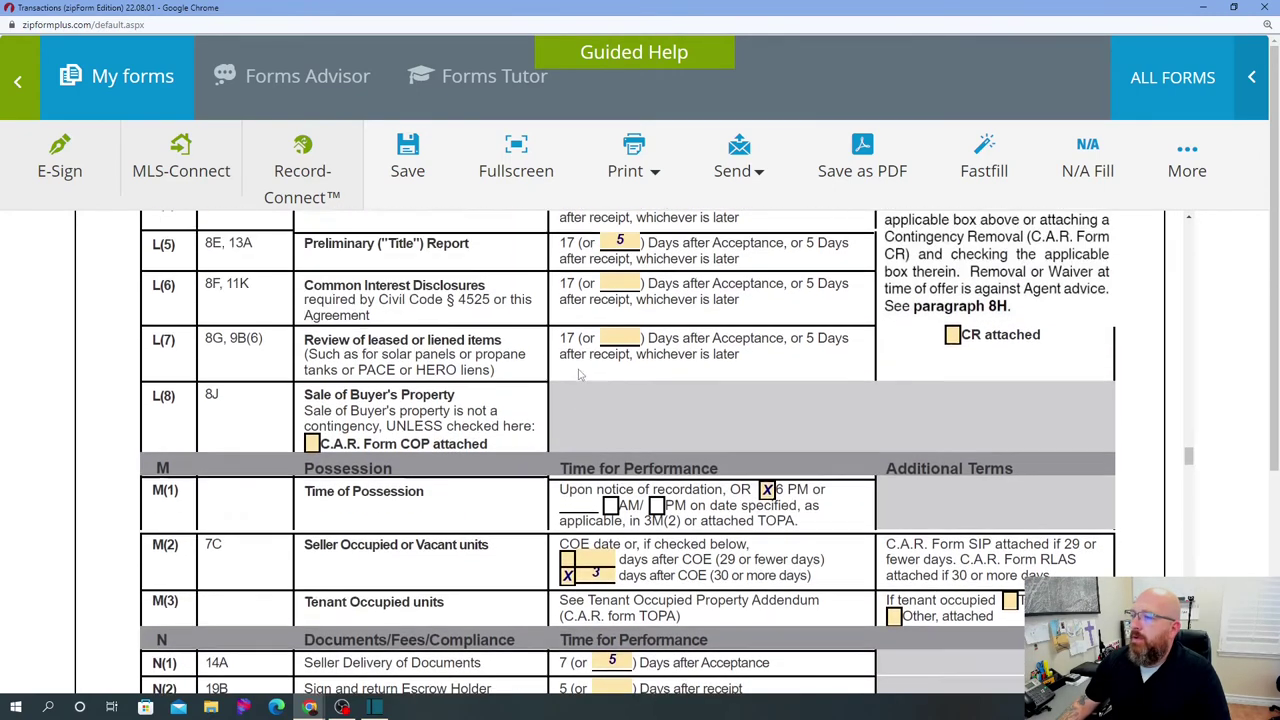
scroll(455, 423, down, 1)
scroll(455, 423, down, 2)
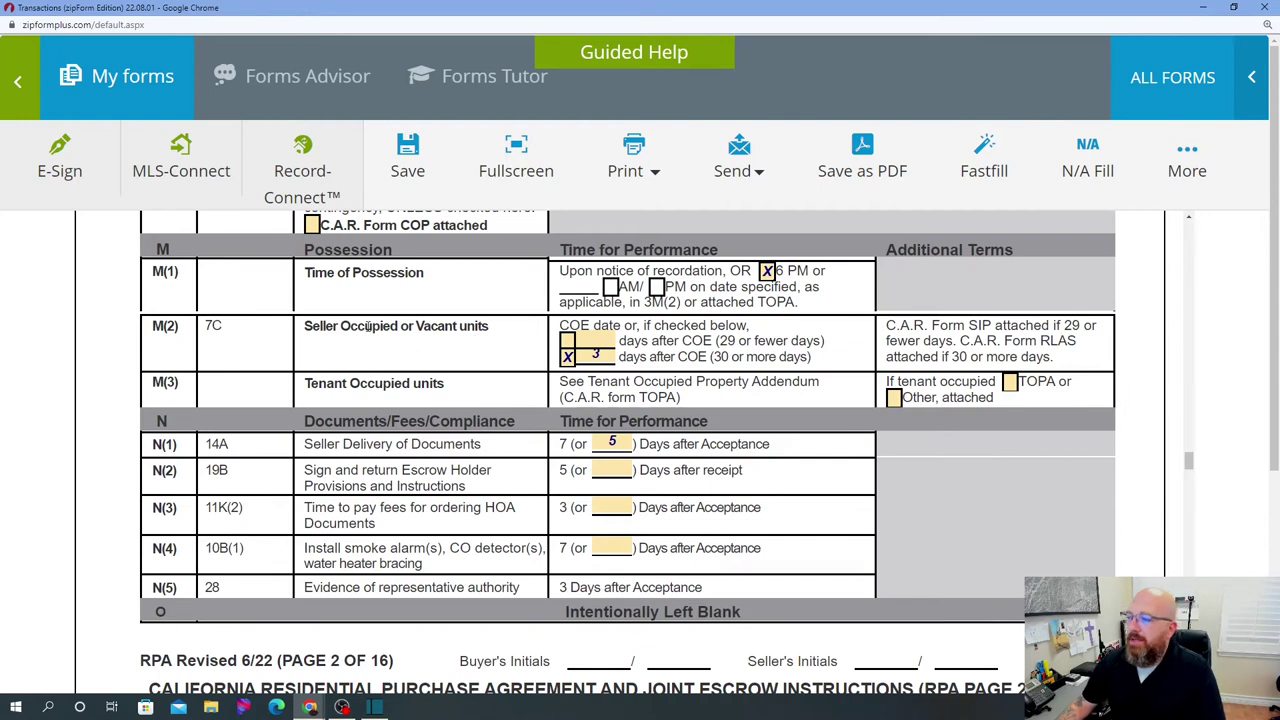
Step: Set M(2) Seller Occupied possession to 15 days after COE under the 30-or-more-days option
click(600, 356)
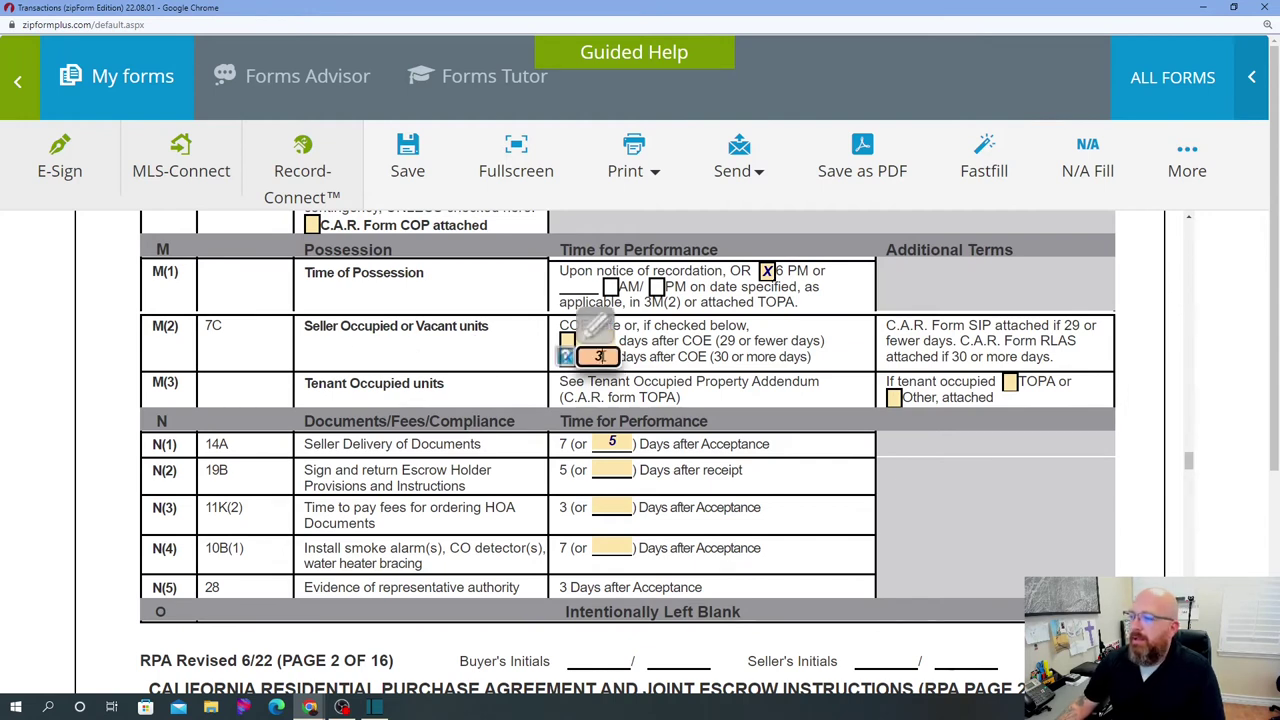
click(567, 357)
text(15)
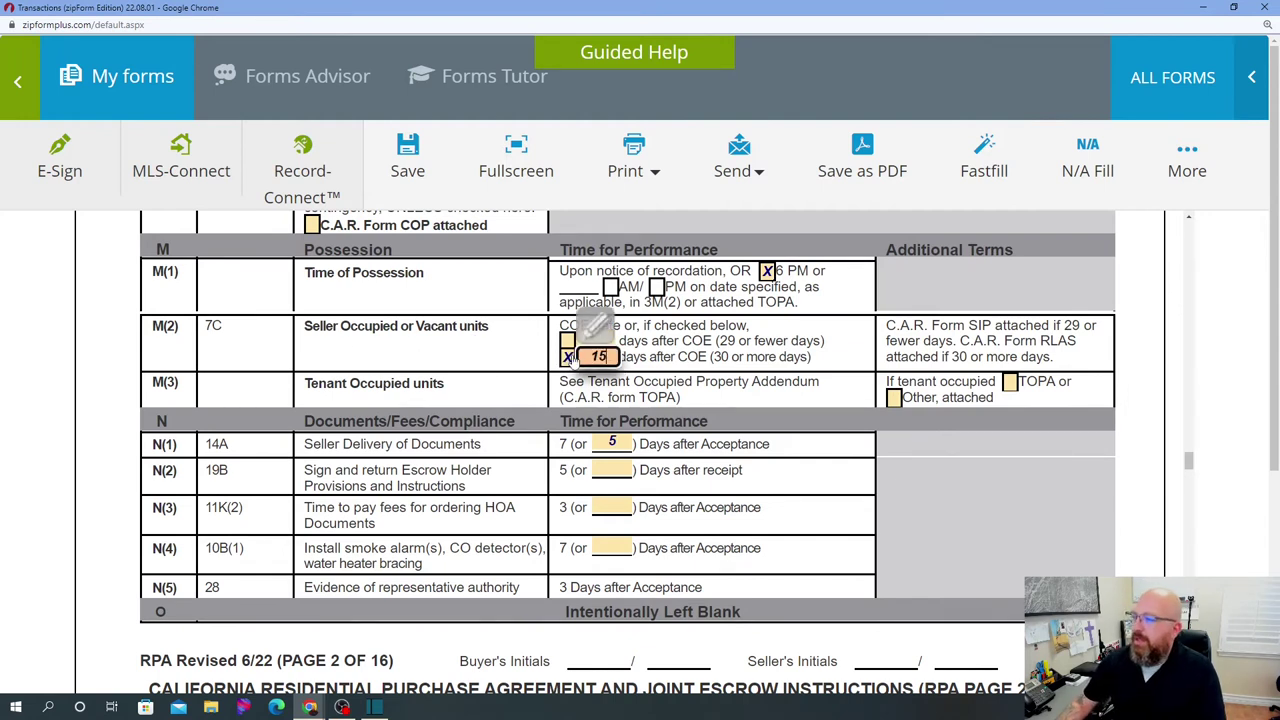
click(710, 356)
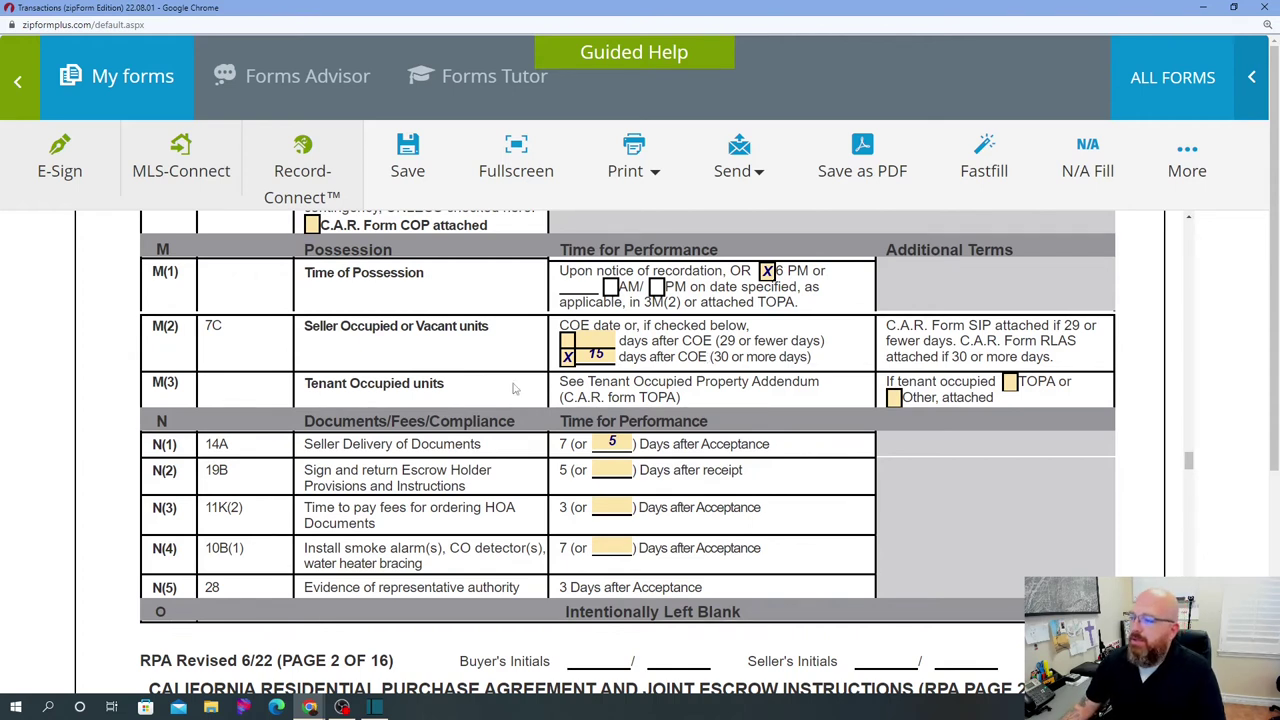
Step: Scroll to the end of page 2, showing rows N(1)–N(5) and the footer
scroll(518, 390, down, 1)
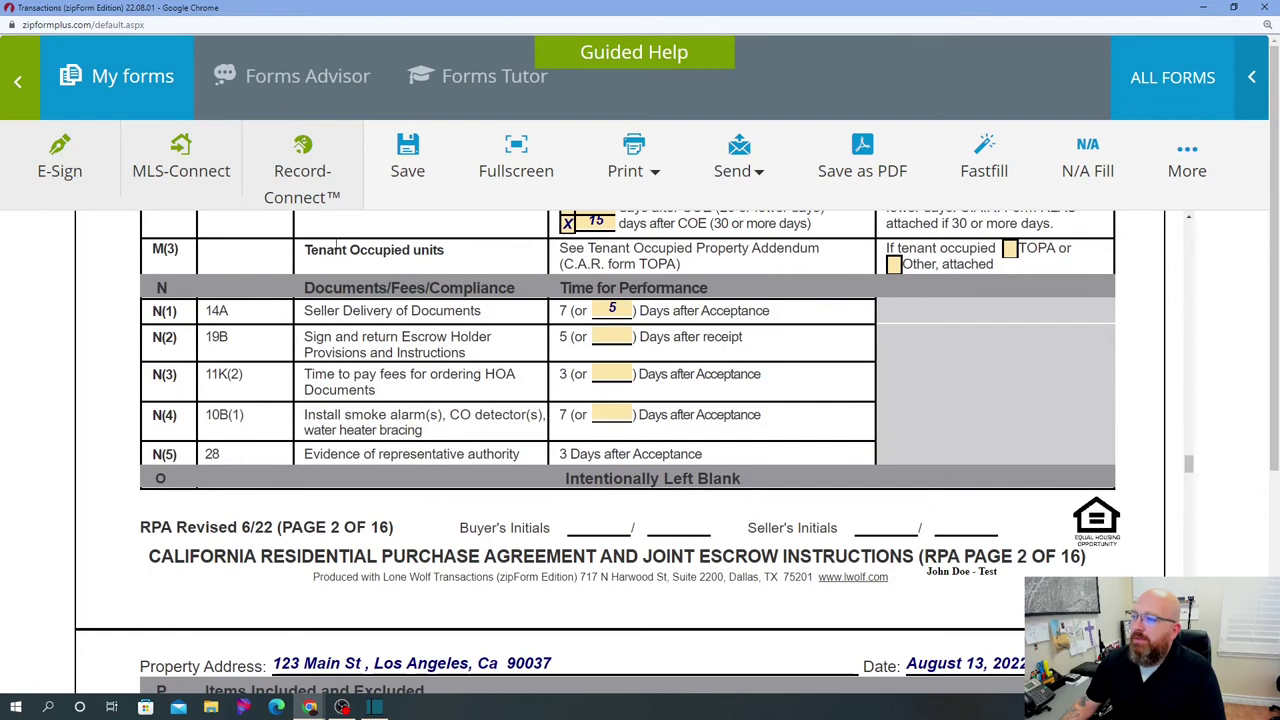
scroll(503, 260, down, 1)
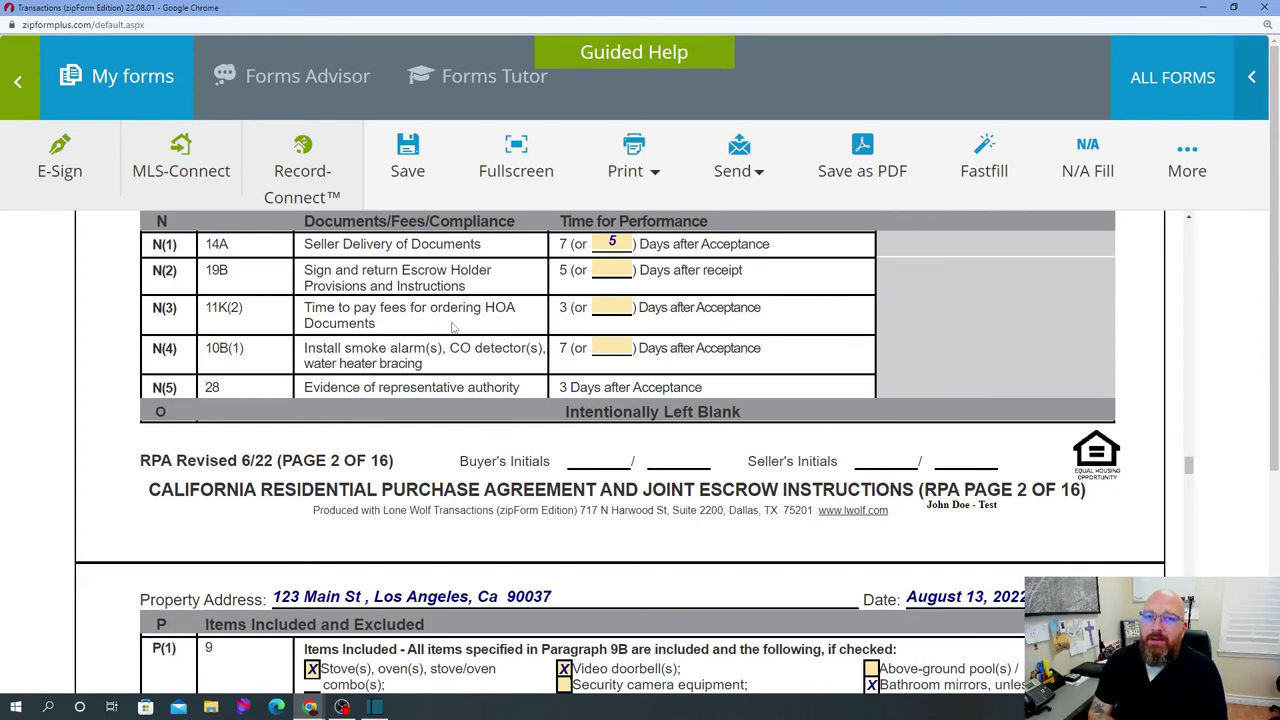
click(607, 307)
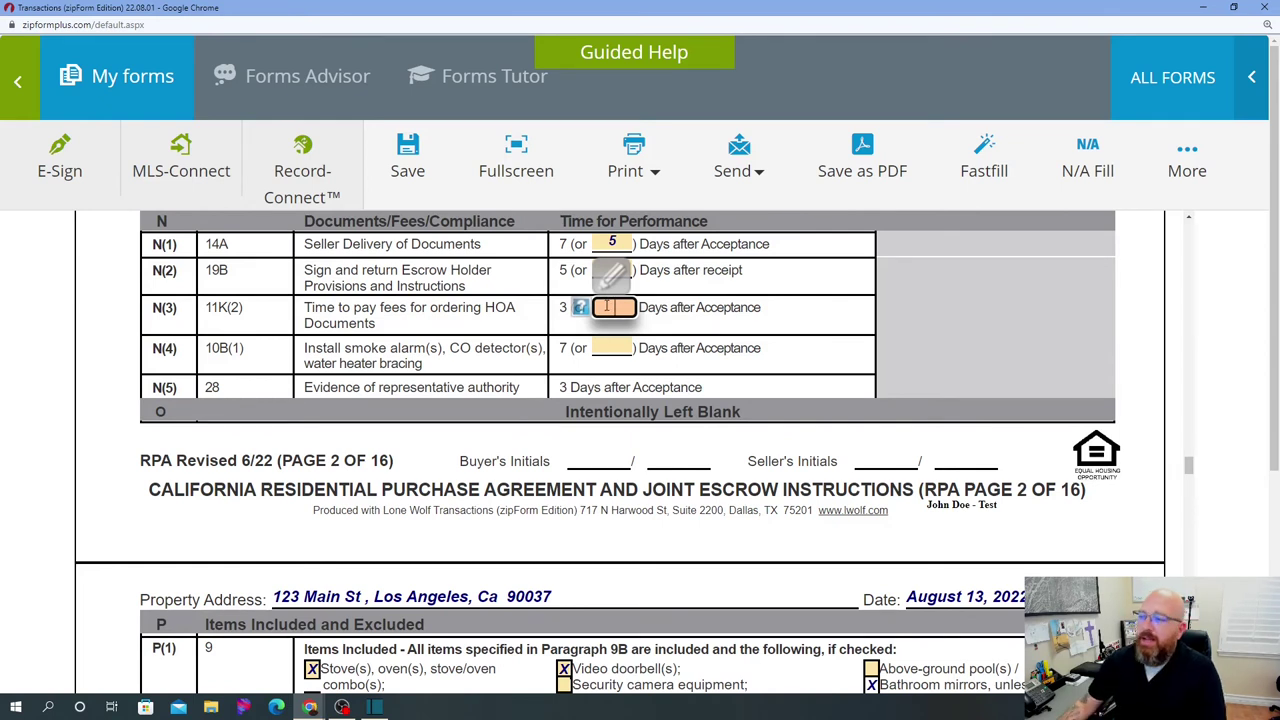
click(470, 335)
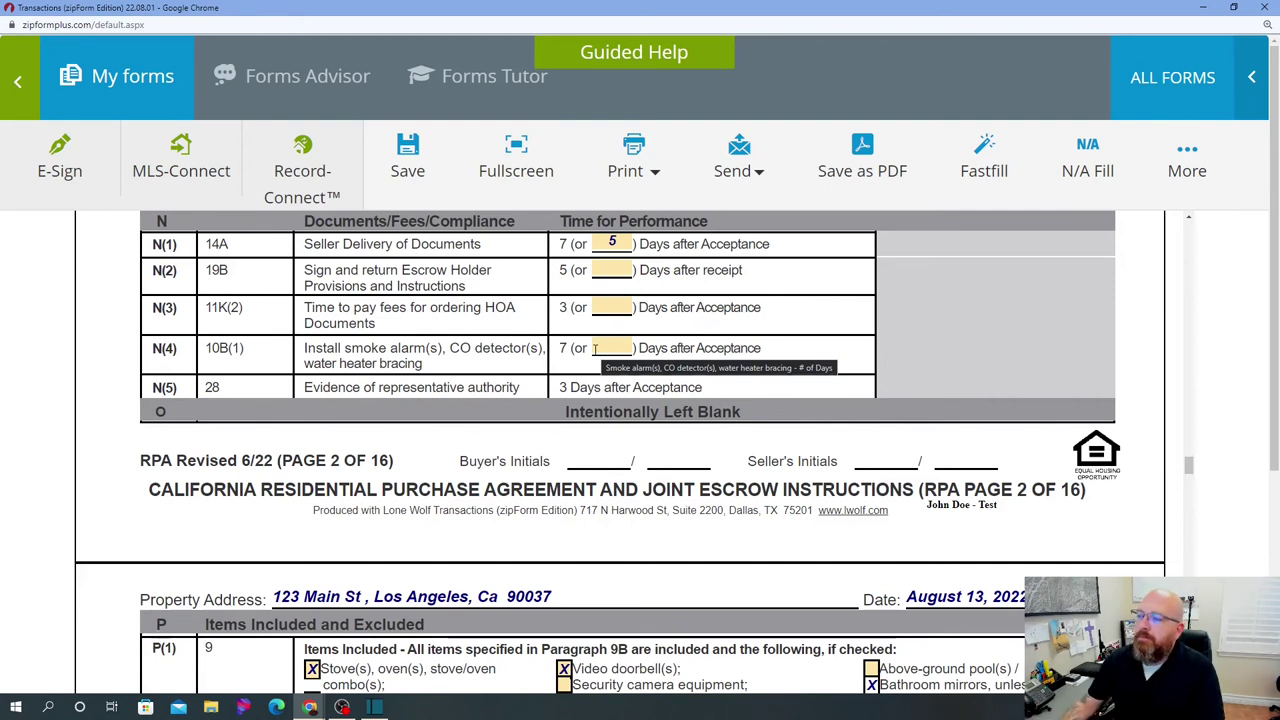
scroll(755, 554, up, 8)
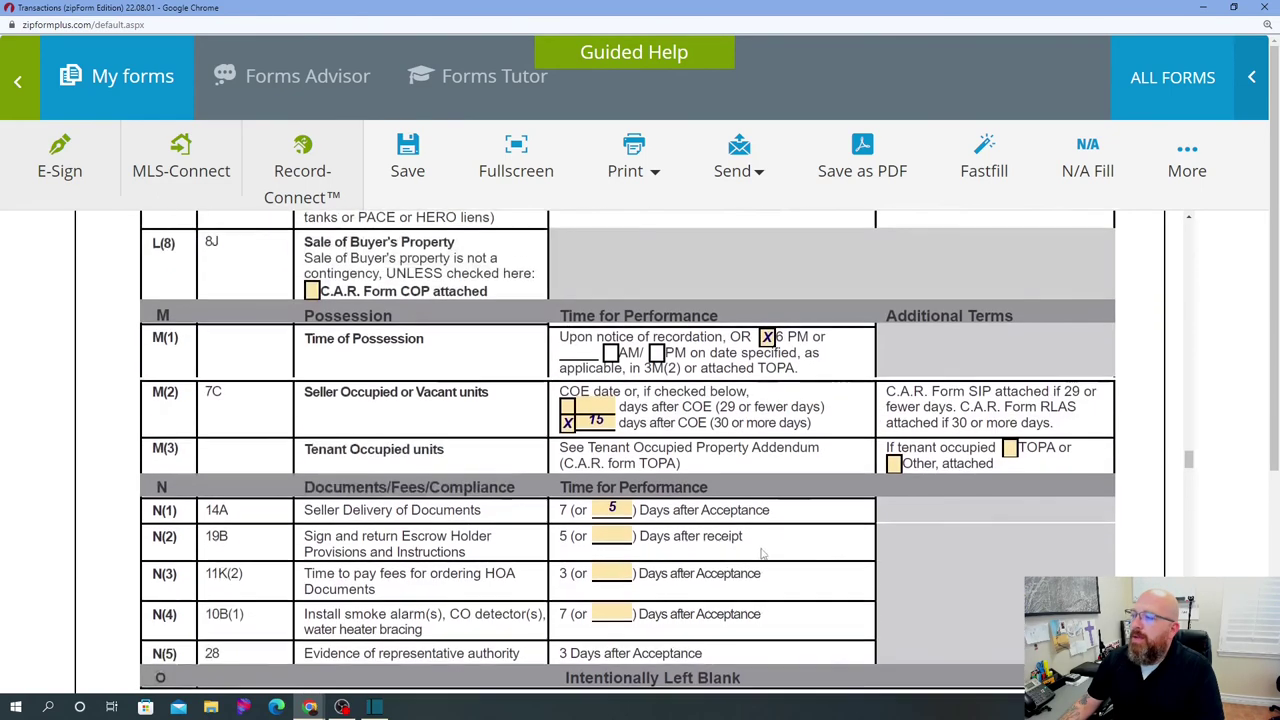
scroll(765, 545, up, 1)
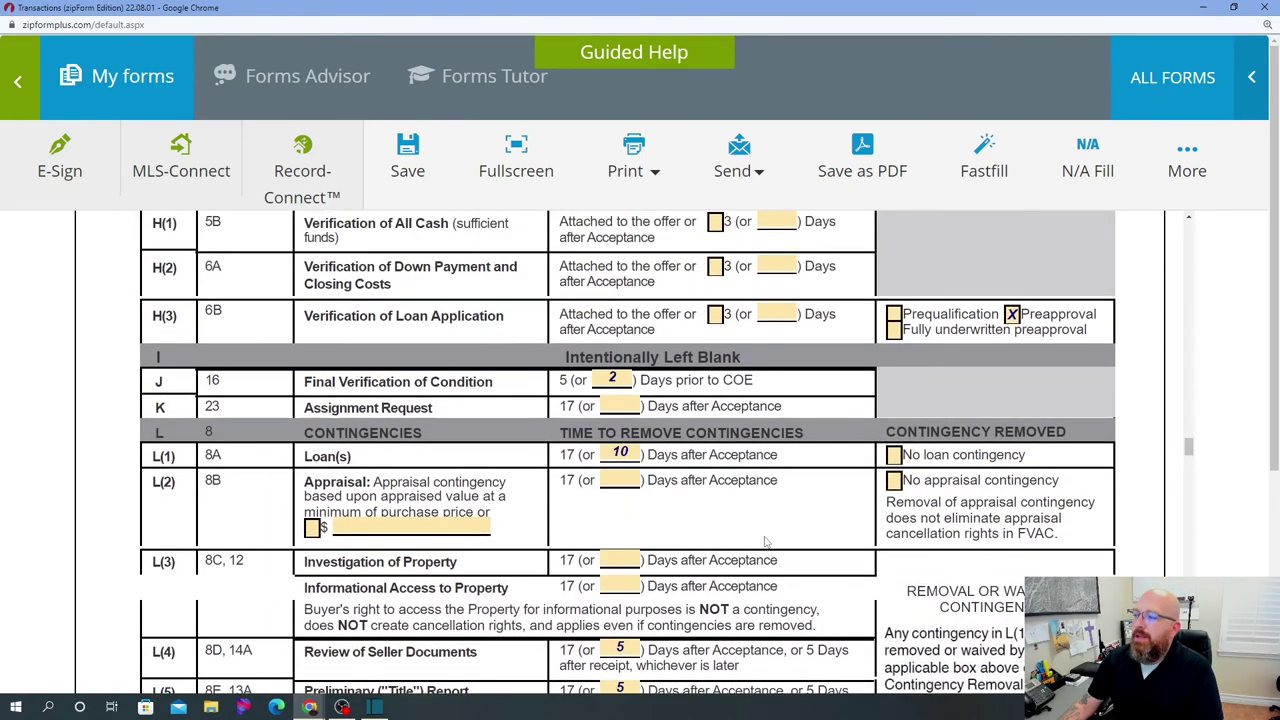
scroll(765, 545, down, 6)
scroll(760, 565, down, 5)
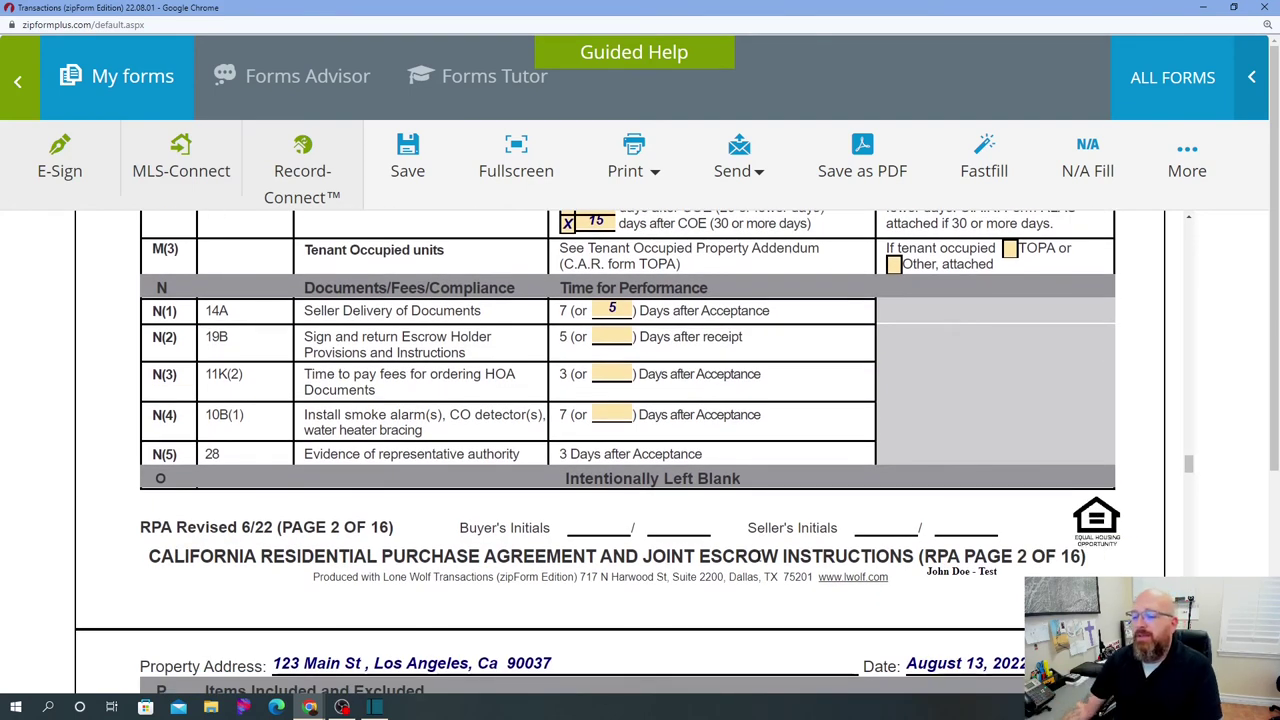
scroll(860, 460, down, 6)
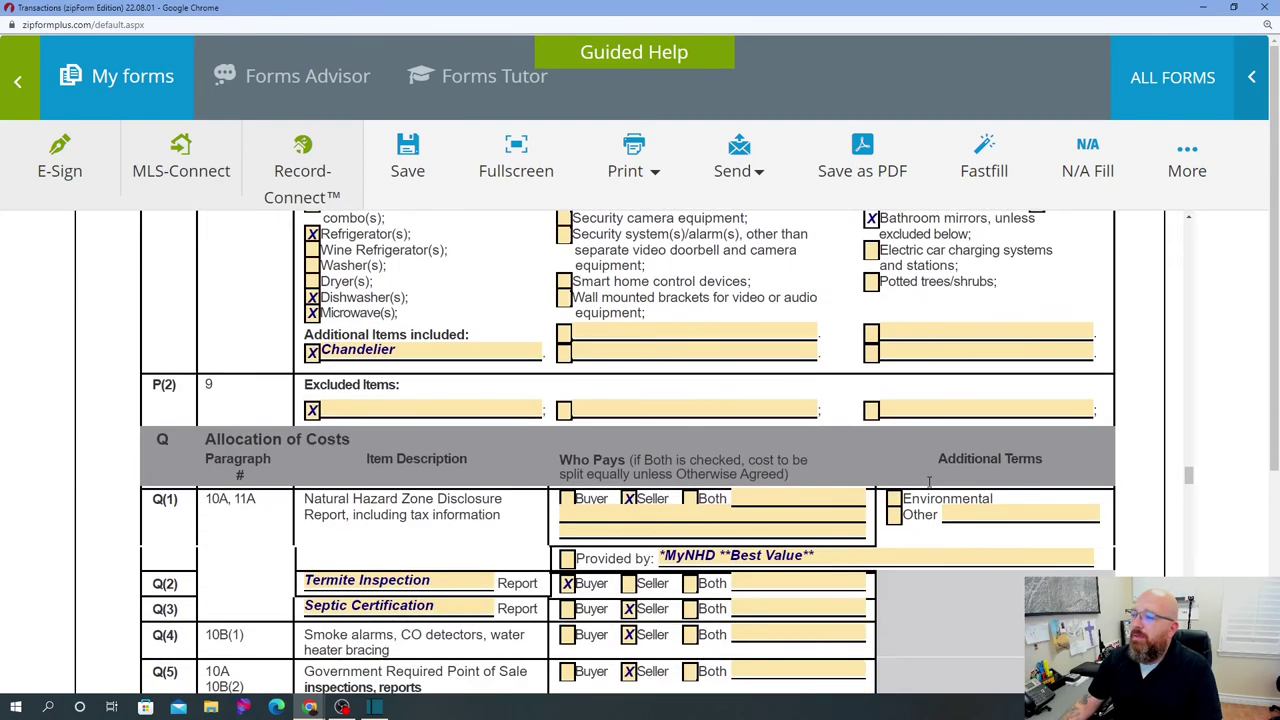
scroll(928, 481, up, 2)
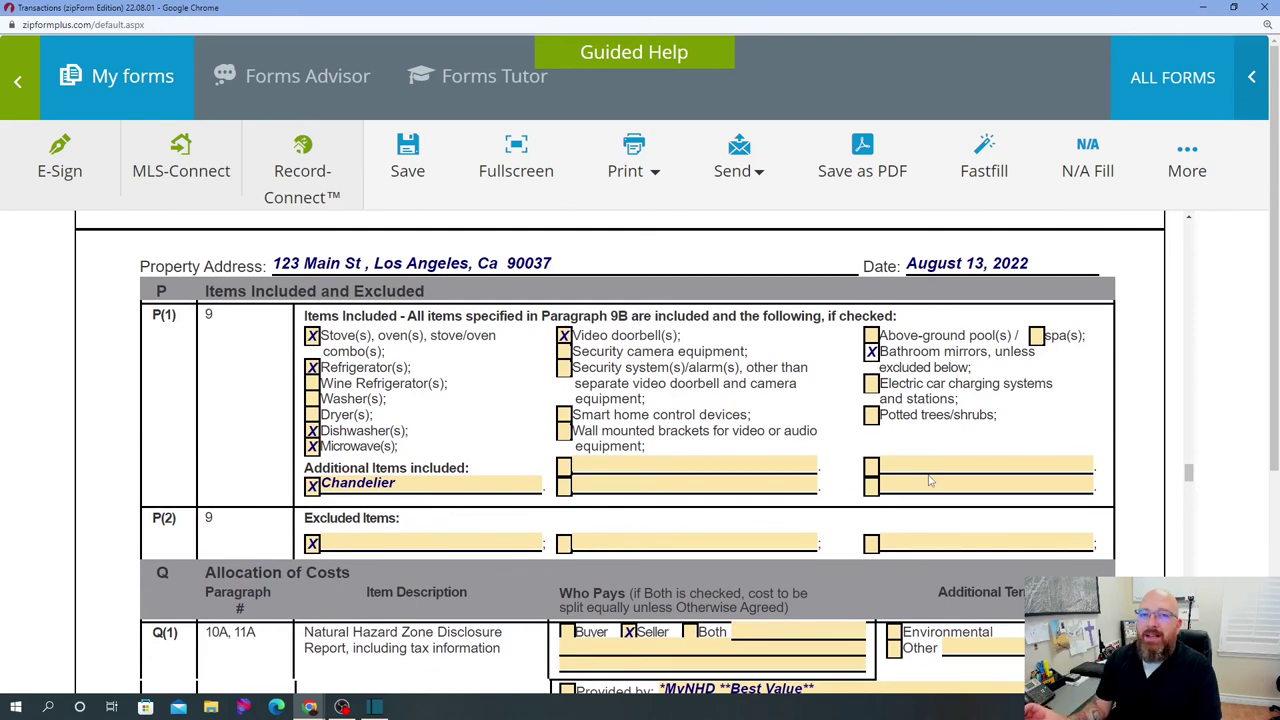
scroll(928, 481, up, 4)
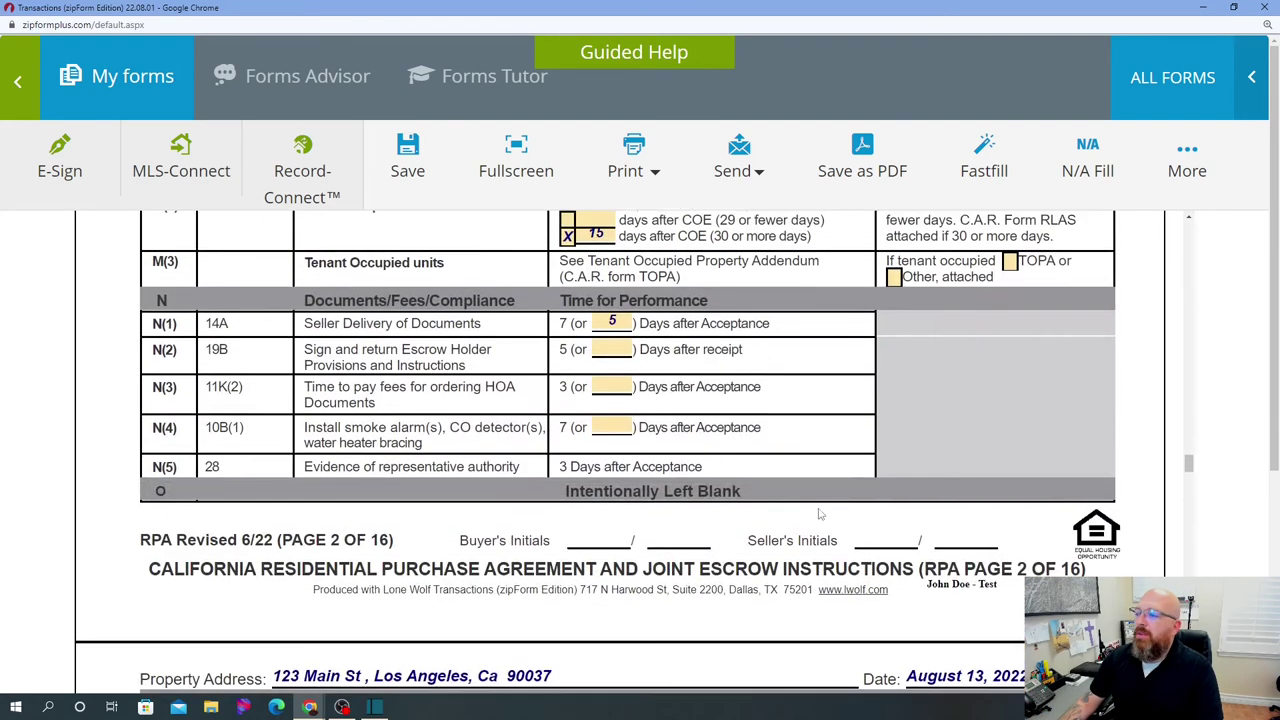